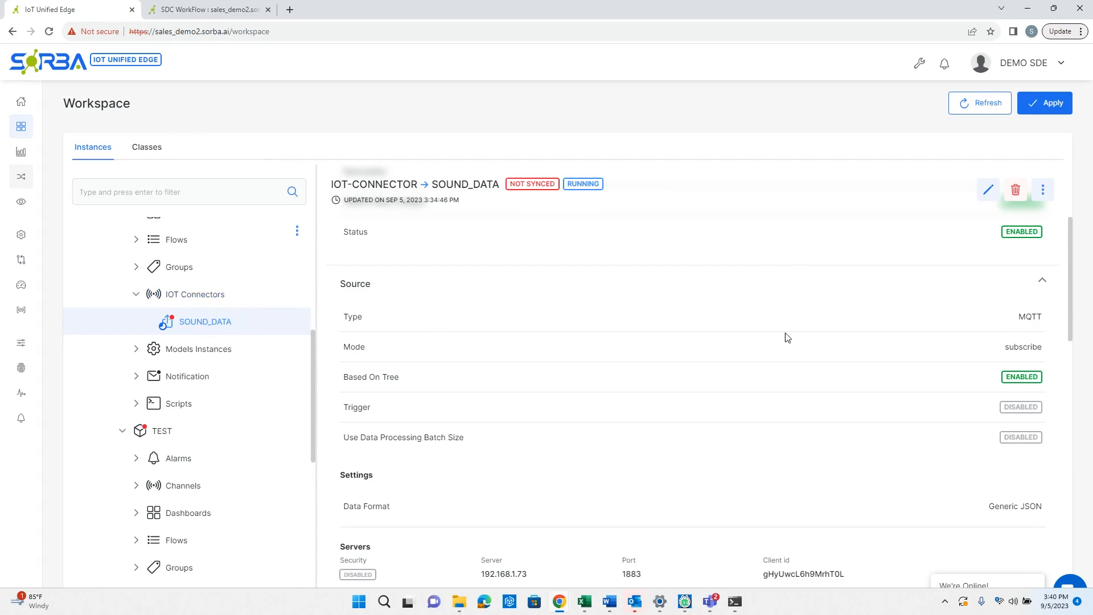
- Open the SOUND_DATA connector for editing and review its MQTT source, server, active topics and data processor pipeline
{"action": "left_click", "coordinate": [988, 194]}
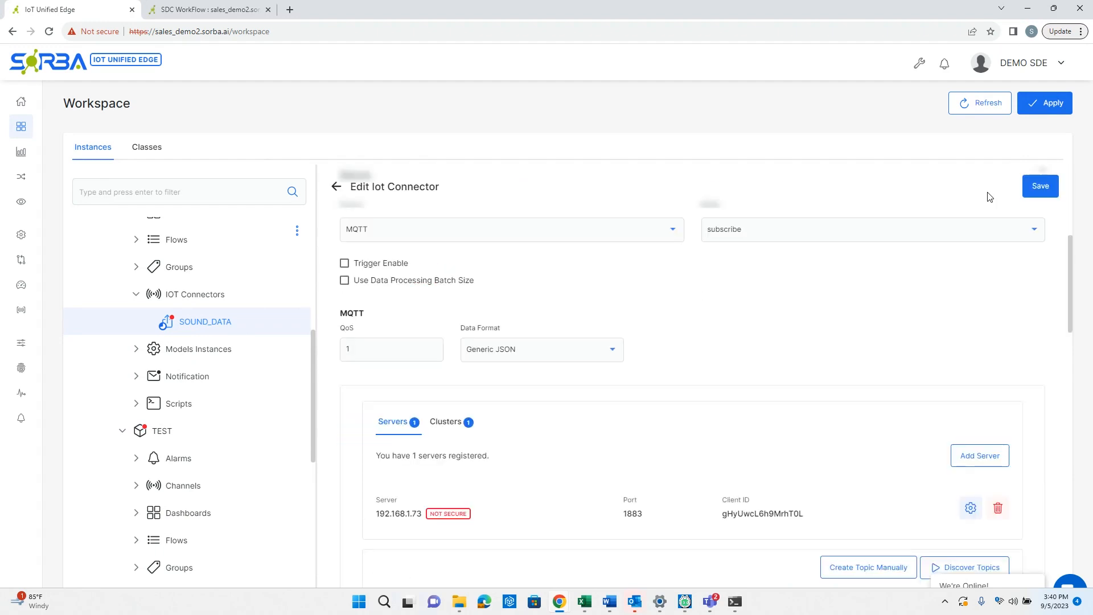
{"action": "scroll", "coordinate": [740, 363], "scroll_direction": "down", "scroll_amount": 2}
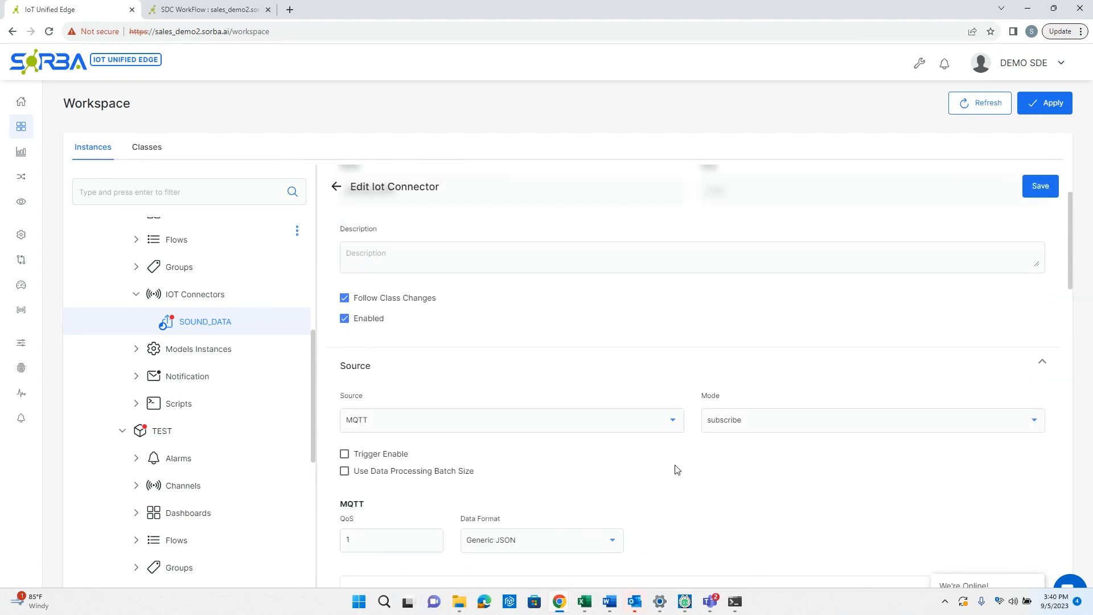
{"action": "scroll", "coordinate": [677, 470], "scroll_direction": "down", "scroll_amount": 5}
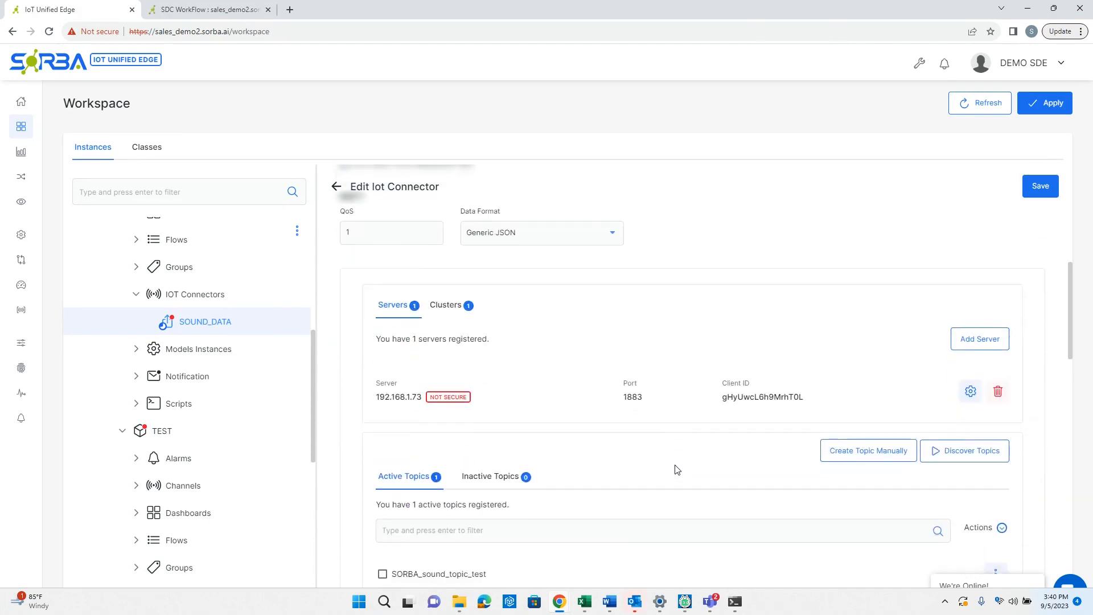
{"action": "scroll", "coordinate": [677, 470], "scroll_direction": "down", "scroll_amount": 3}
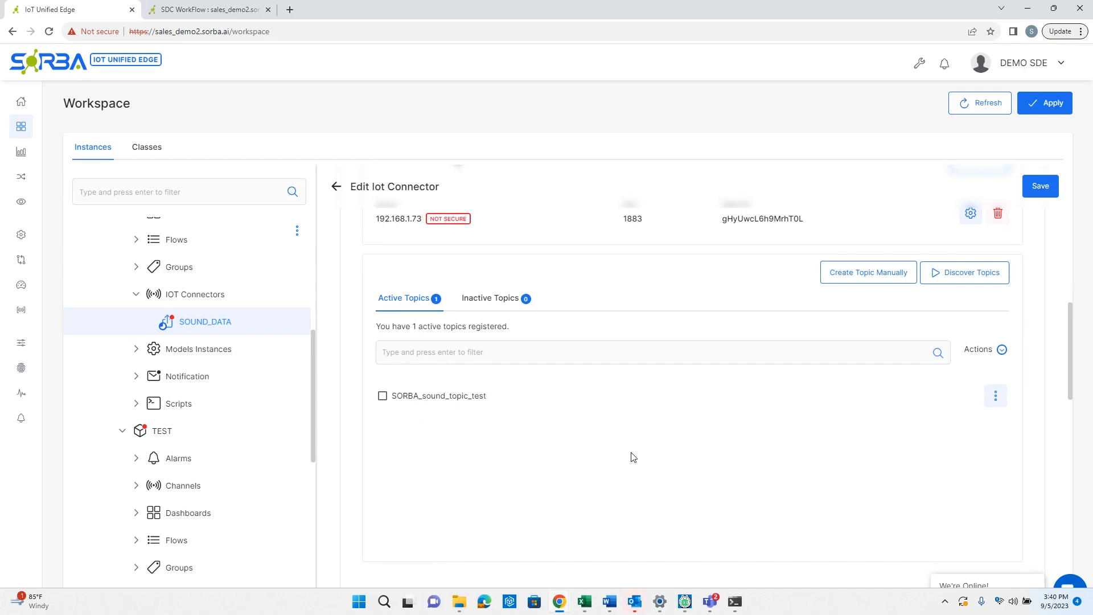
{"action": "scroll", "coordinate": [739, 468], "scroll_direction": "down", "scroll_amount": 5}
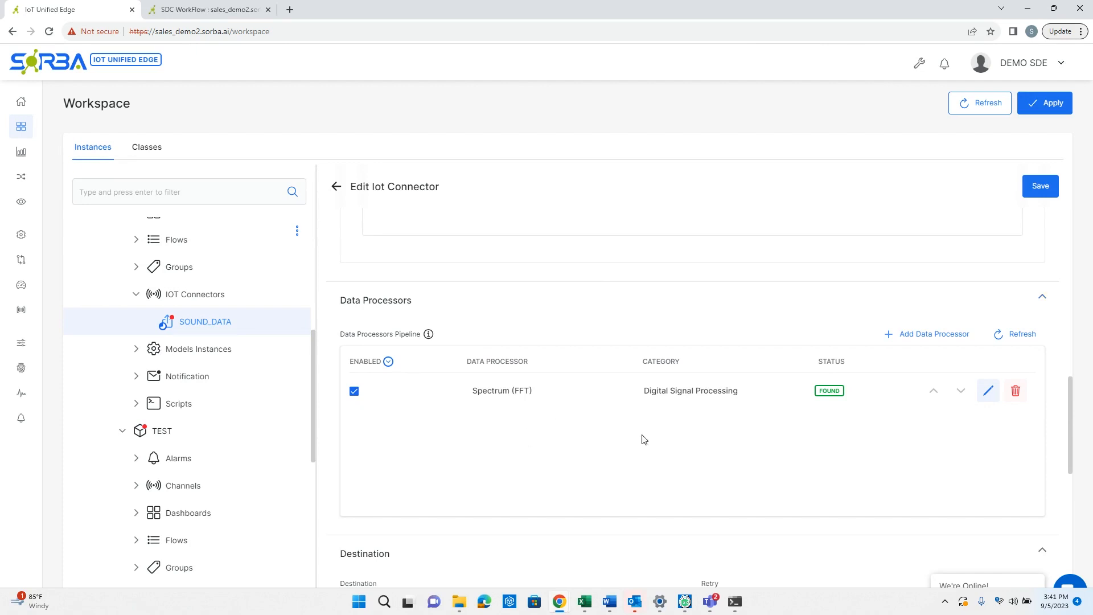
- Open the Spectrum (FFT) data processor of the SOUND_DATA connector, review its metric parameters and save it
{"action": "left_click", "coordinate": [987, 392]}
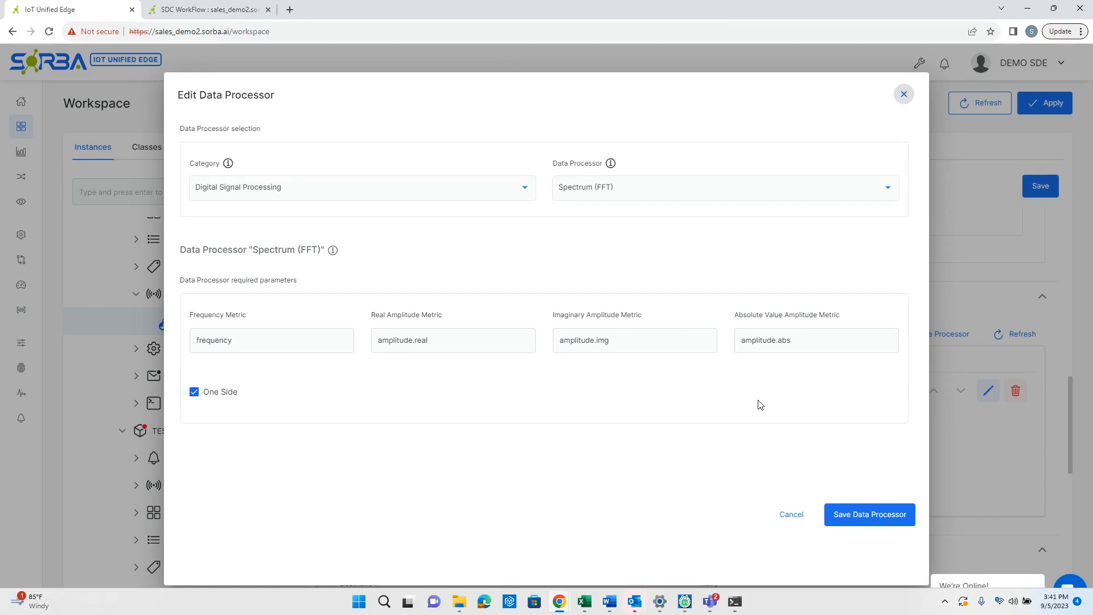
{"action": "left_click", "coordinate": [213, 338]}
{"action": "left_click", "coordinate": [499, 464]}
{"action": "left_click", "coordinate": [865, 515]}
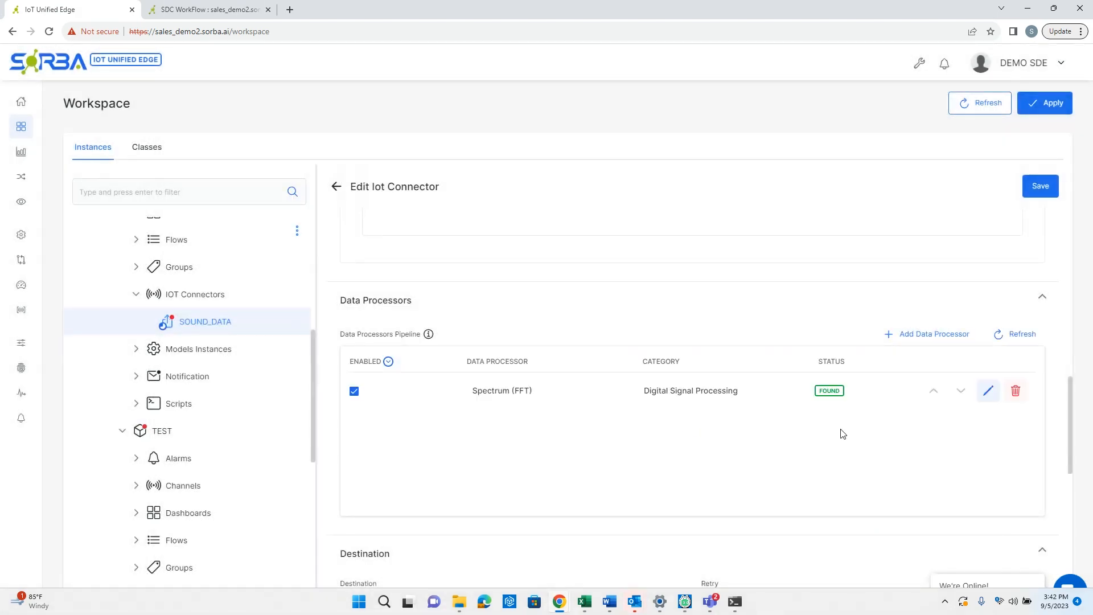
- Review the connector's MQTT destination settings, including server, topic, QoS and data format
{"action": "scroll", "coordinate": [842, 433], "scroll_direction": "down", "scroll_amount": 3}
{"action": "scroll", "coordinate": [842, 433], "scroll_direction": "down", "scroll_amount": 2}
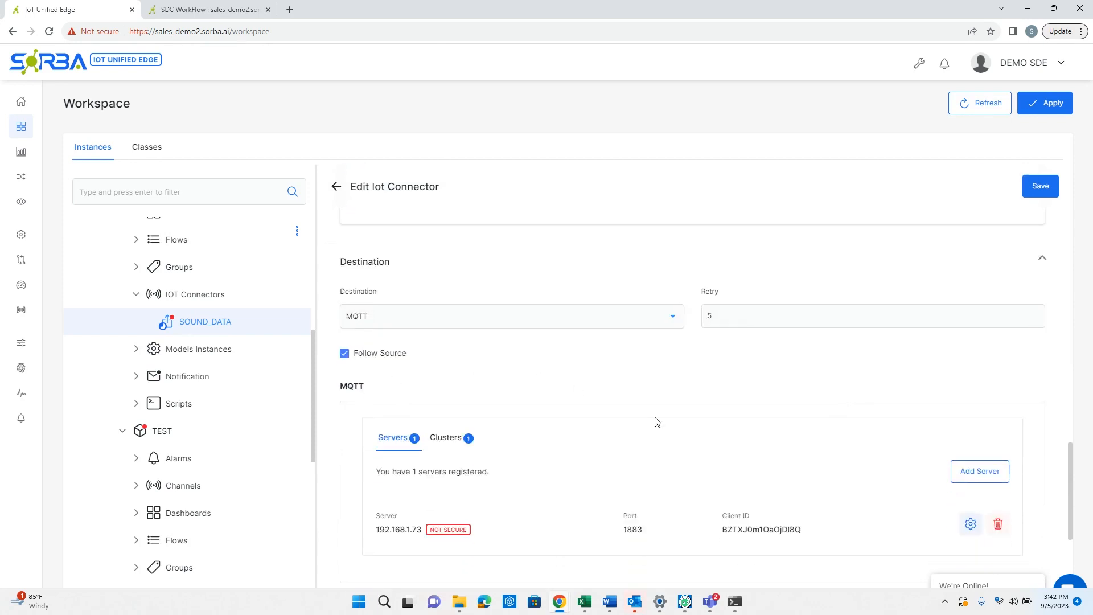
{"action": "scroll", "coordinate": [657, 421], "scroll_direction": "down", "scroll_amount": 4}
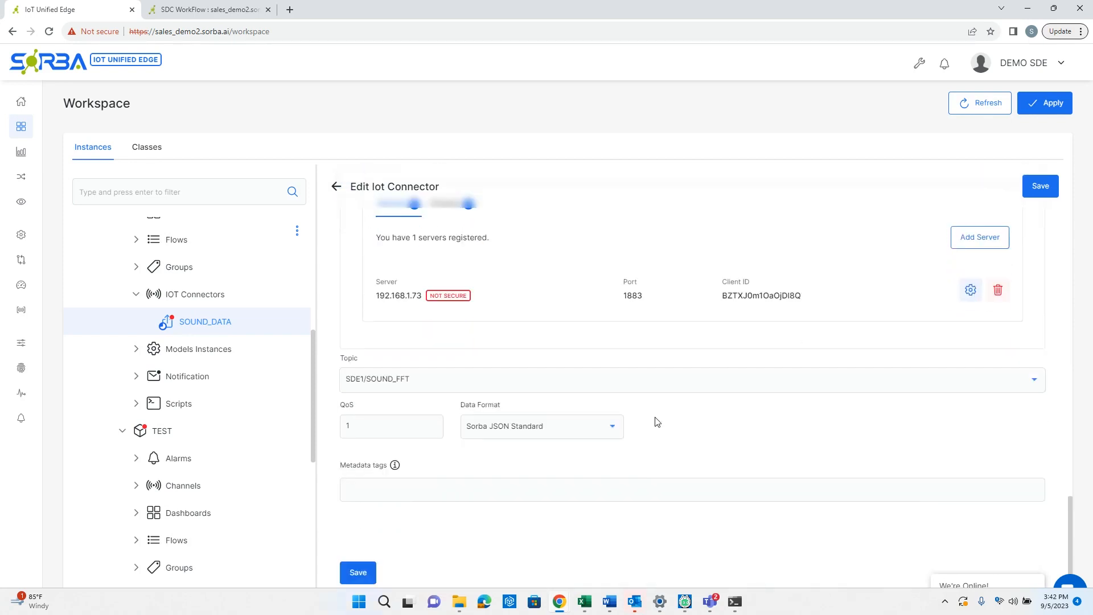
- Switch to Windows PowerShell, run python .\signal_source.py from the fft_demo_scripts folder, and minimise the terminal
{"action": "left_click", "coordinate": [734, 602]}
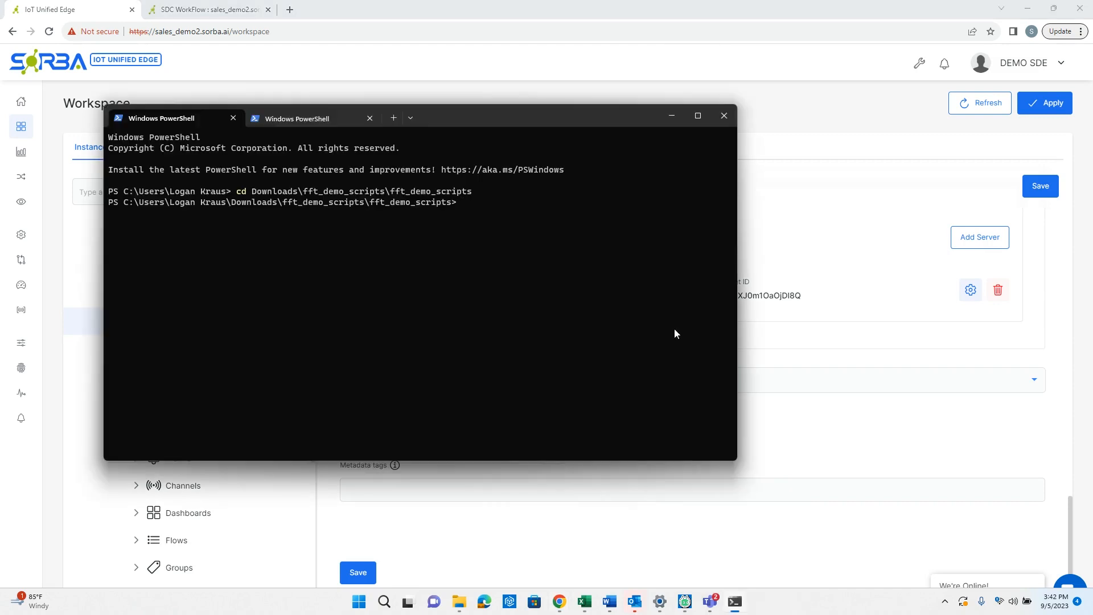
{"action": "key", "text": "Up"}
{"action": "key", "text": "Up"}
{"action": "key", "text": "Up"}
{"action": "key", "text": "Return"}
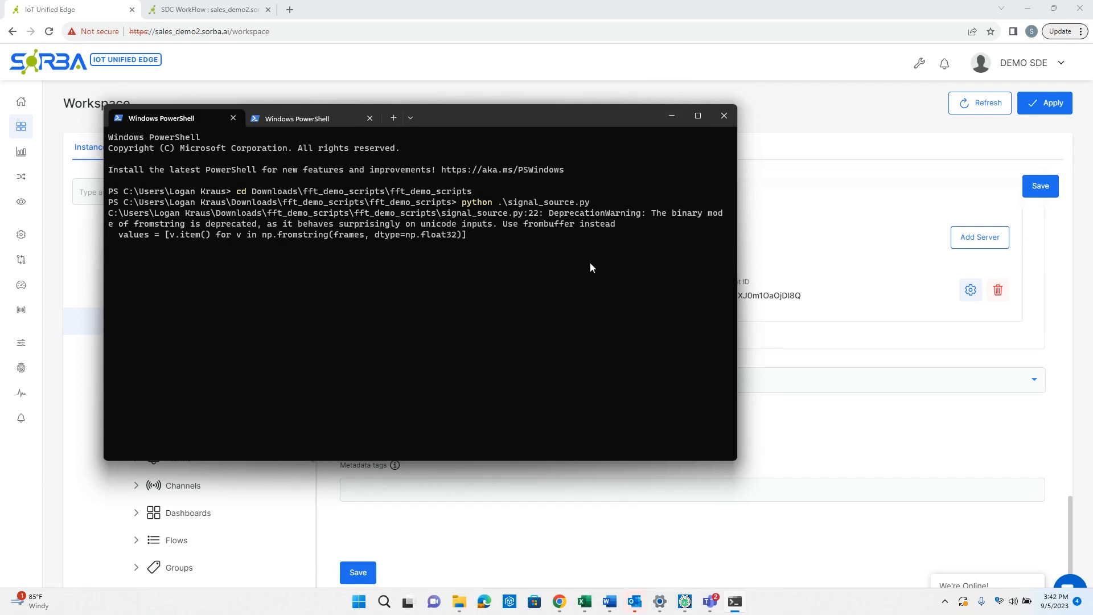
{"action": "left_click", "coordinate": [670, 117]}
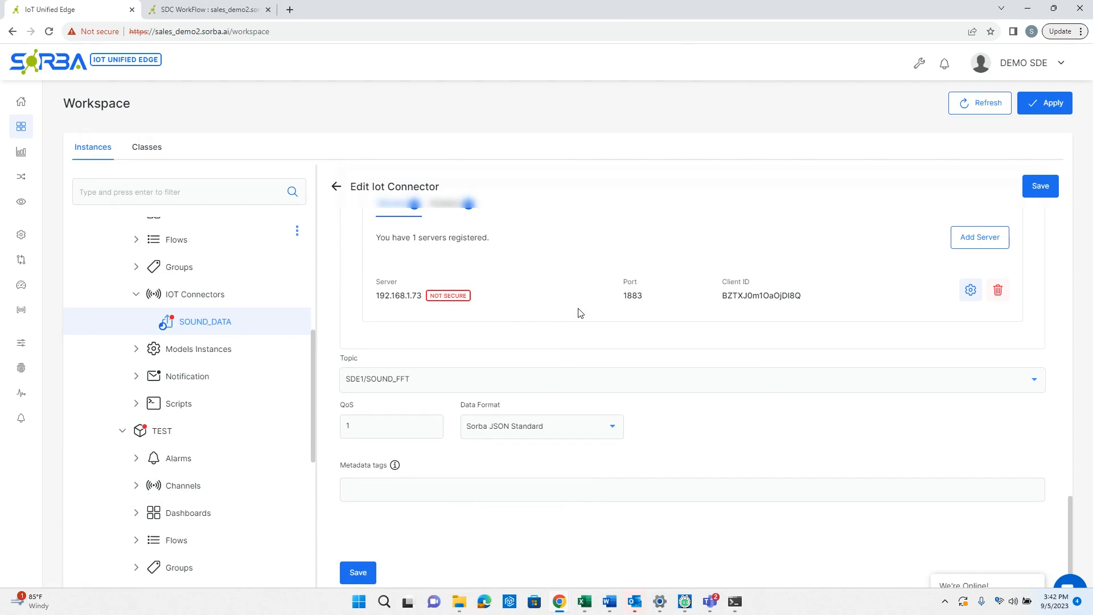
- Recheck the connector's general and source settings and save the SOUND_DATA IoT connector
{"action": "scroll", "coordinate": [580, 312], "scroll_direction": "up", "scroll_amount": 20}
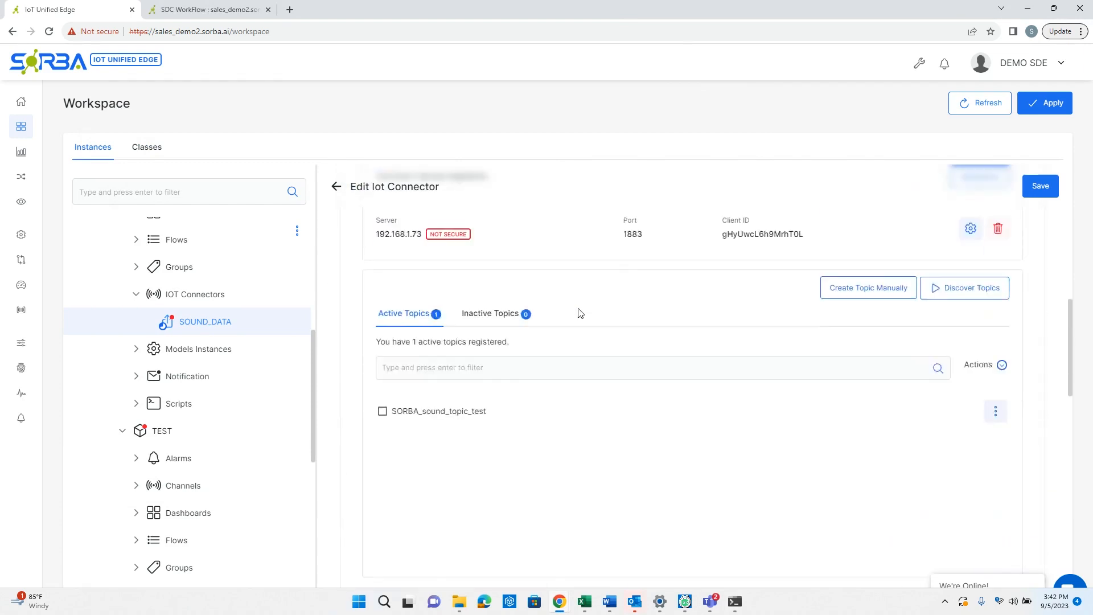
{"action": "scroll", "coordinate": [580, 313], "scroll_direction": "up", "scroll_amount": 6}
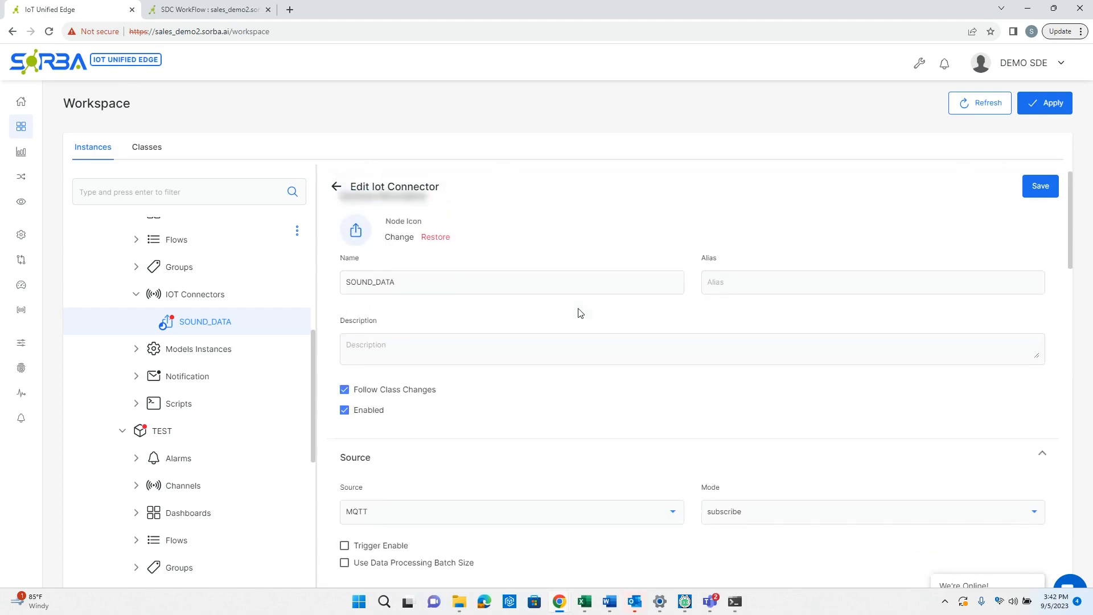
{"action": "scroll", "coordinate": [590, 453], "scroll_direction": "down", "scroll_amount": 9}
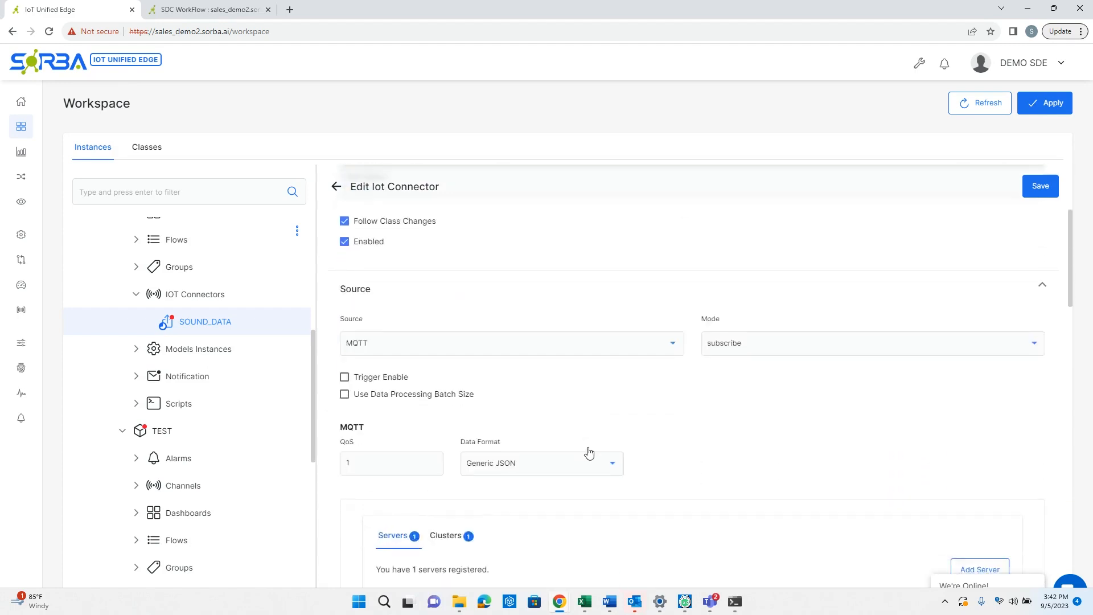
{"action": "scroll", "coordinate": [589, 451], "scroll_direction": "down", "scroll_amount": 2}
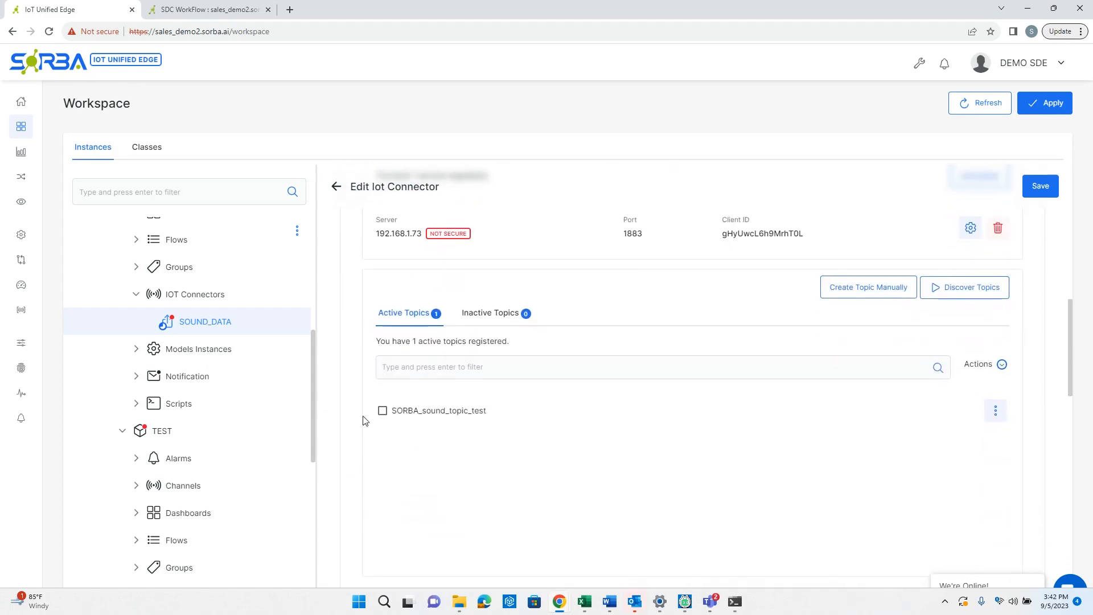
{"action": "left_click", "coordinate": [1044, 187]}
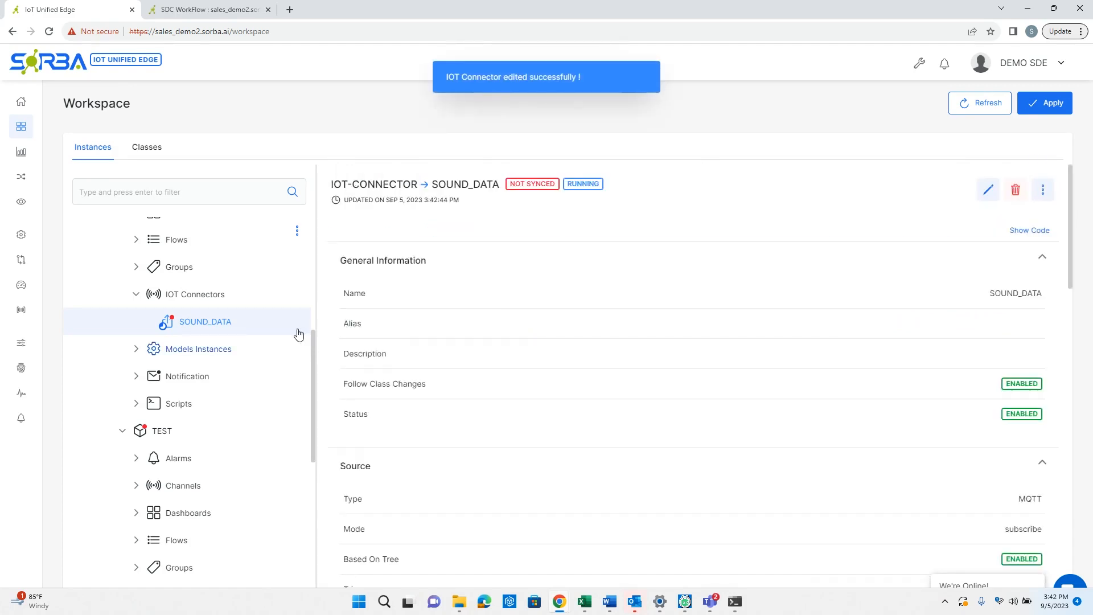
- Open the SDC Workflow editor and inspect the debug messages of the SDE1/SOUND_FFT topic in Flow 4
{"action": "left_click", "coordinate": [21, 176]}
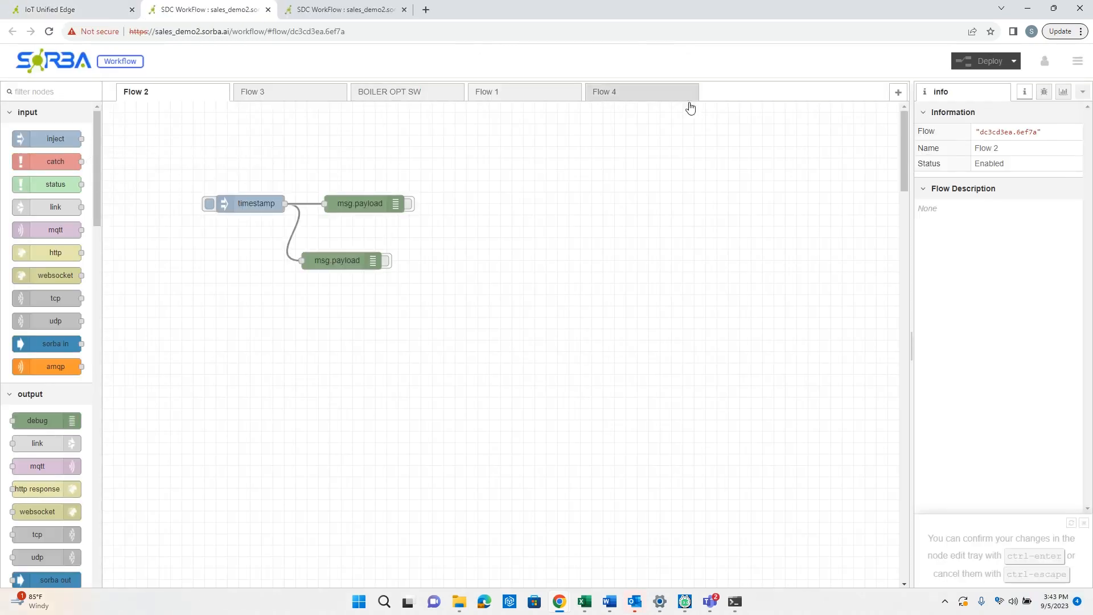
{"action": "left_click", "coordinate": [658, 103]}
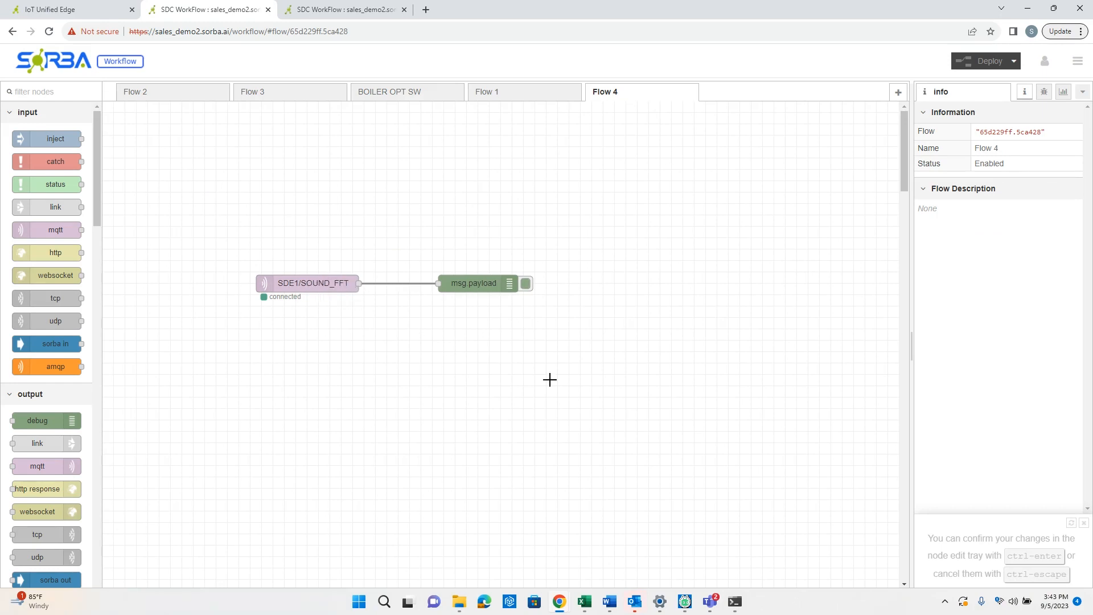
{"action": "left_click", "coordinate": [1042, 92]}
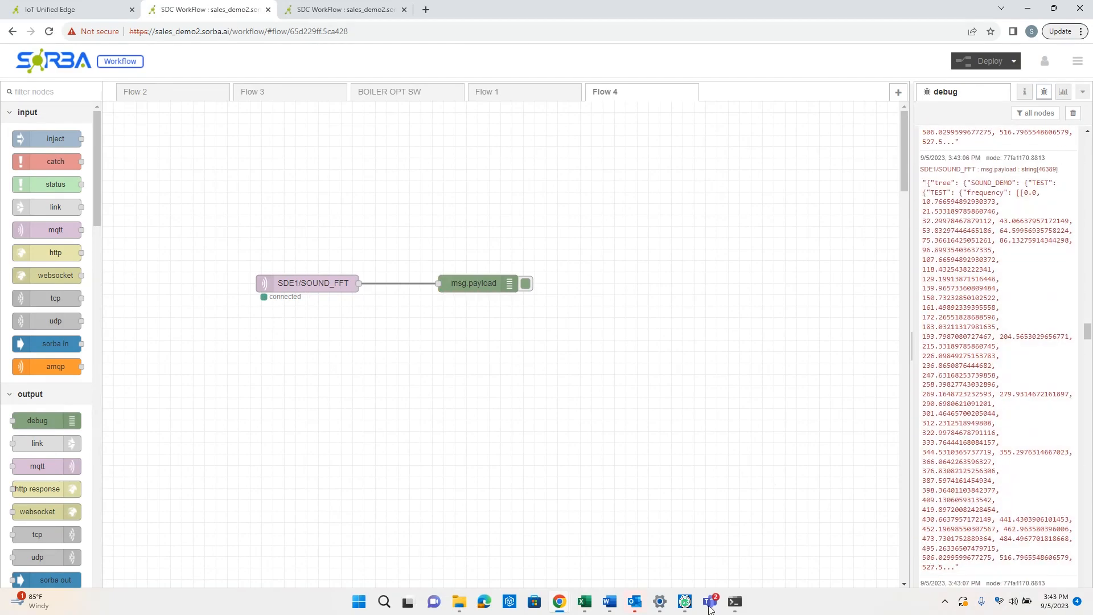
- Switch to the second Windows PowerShell session and run python .\plotter.py to plot the live spectrum
{"action": "left_click", "coordinate": [735, 603]}
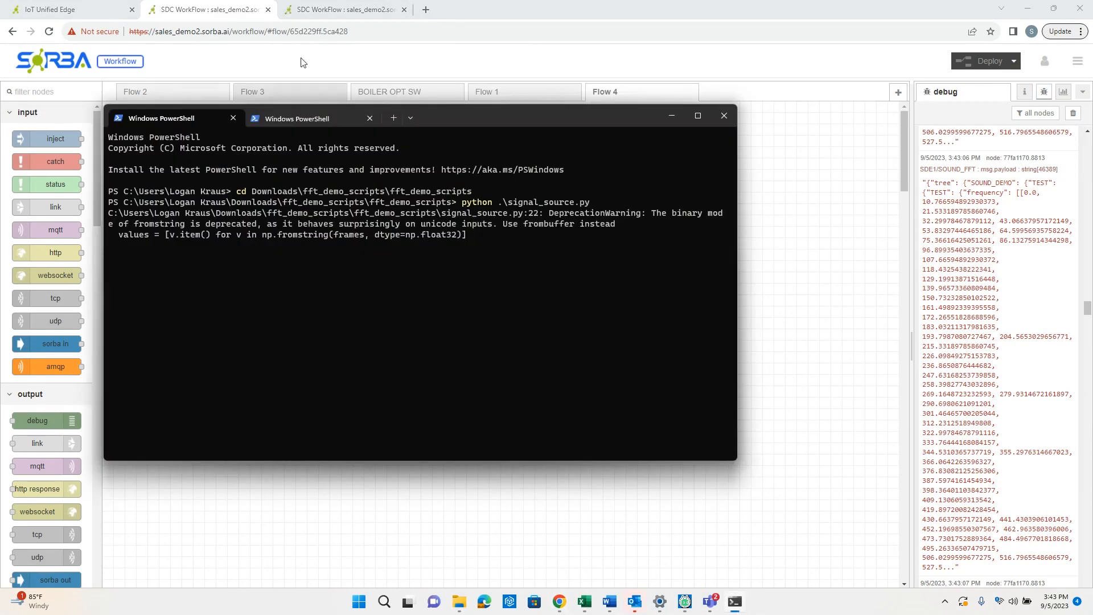
{"action": "left_click", "coordinate": [307, 118]}
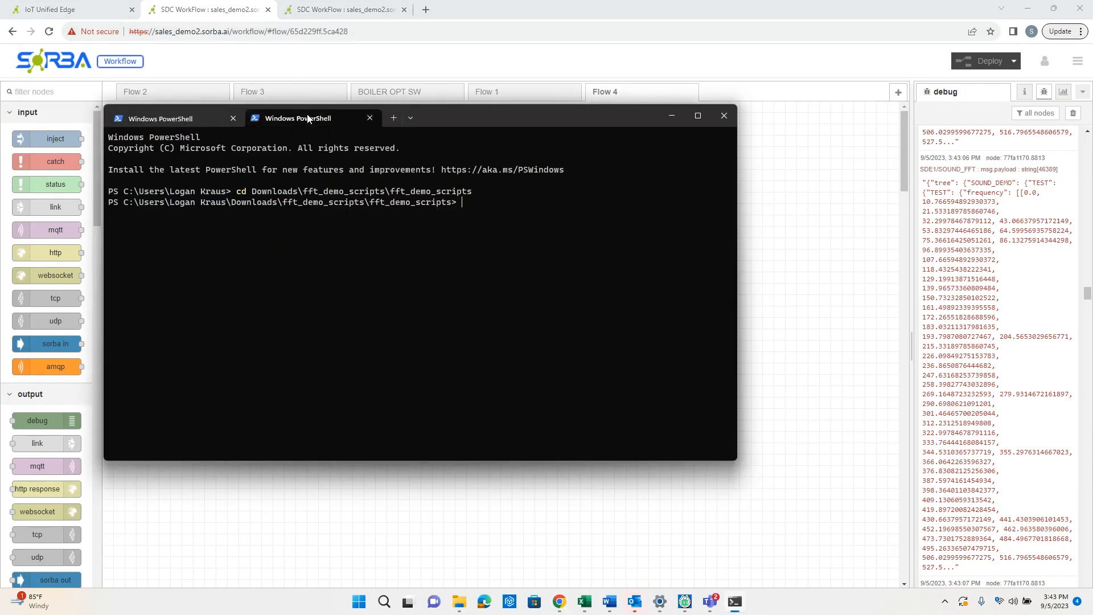
{"action": "type", "text": "python .\\plotter.py"}
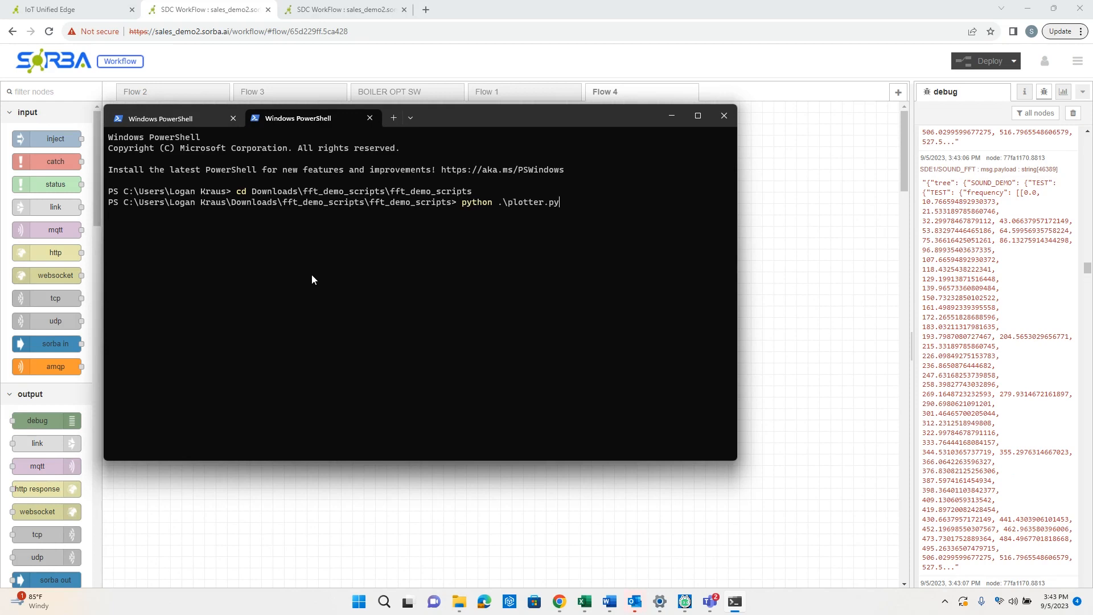
{"action": "key", "text": "Return"}
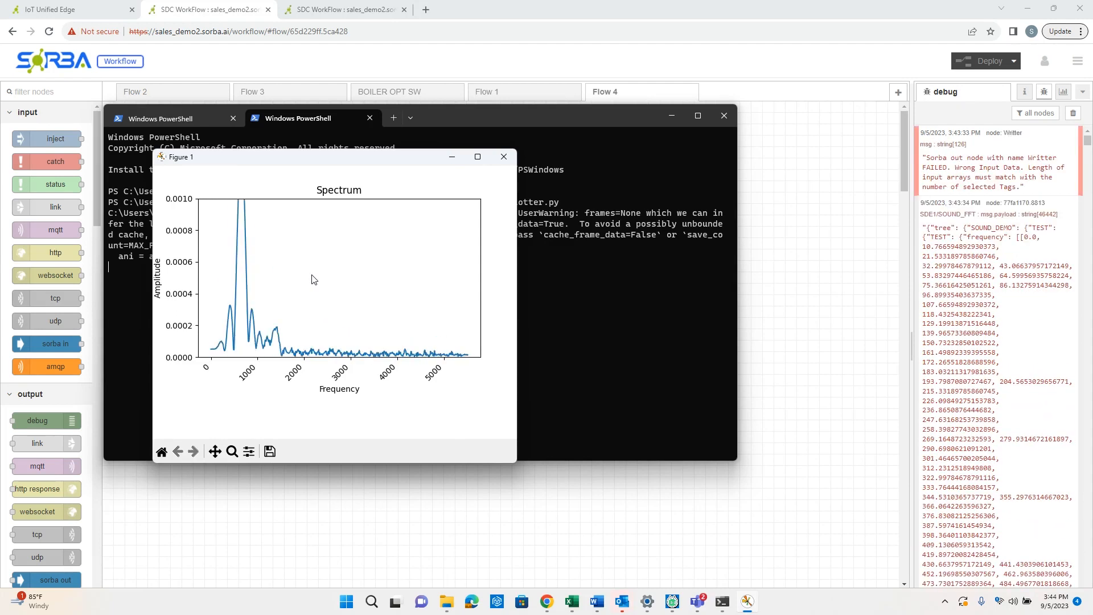
- Return to the IoT Unified Edge workspace and reopen the SOUND_DATA connector for editing at its data processor pipeline
{"action": "left_click", "coordinate": [70, 13]}
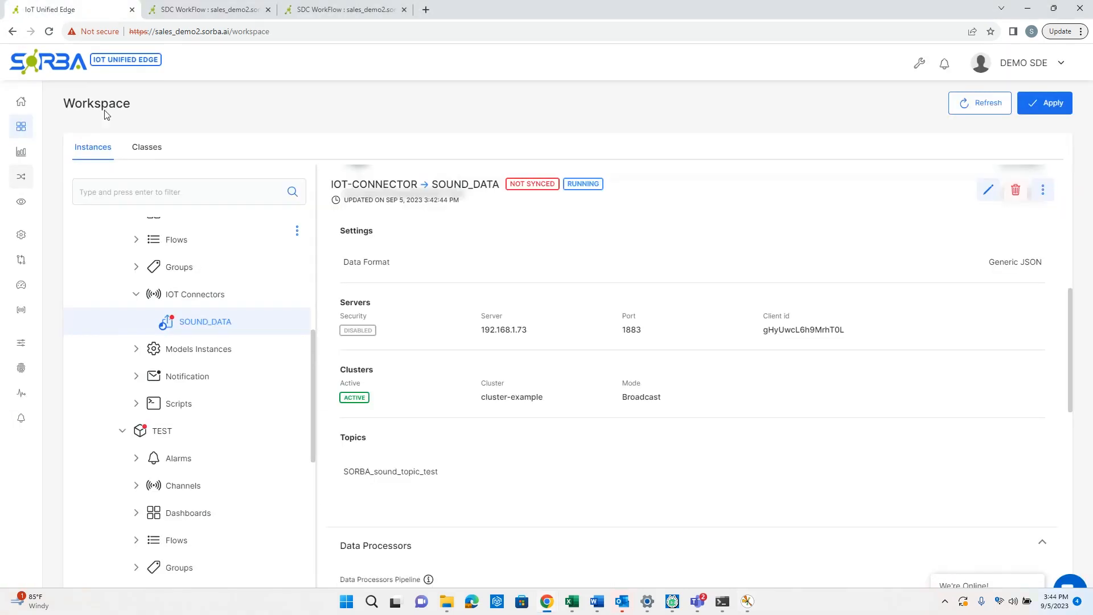
{"action": "left_click", "coordinate": [988, 190]}
{"action": "scroll", "coordinate": [988, 200], "scroll_direction": "down", "scroll_amount": 5}
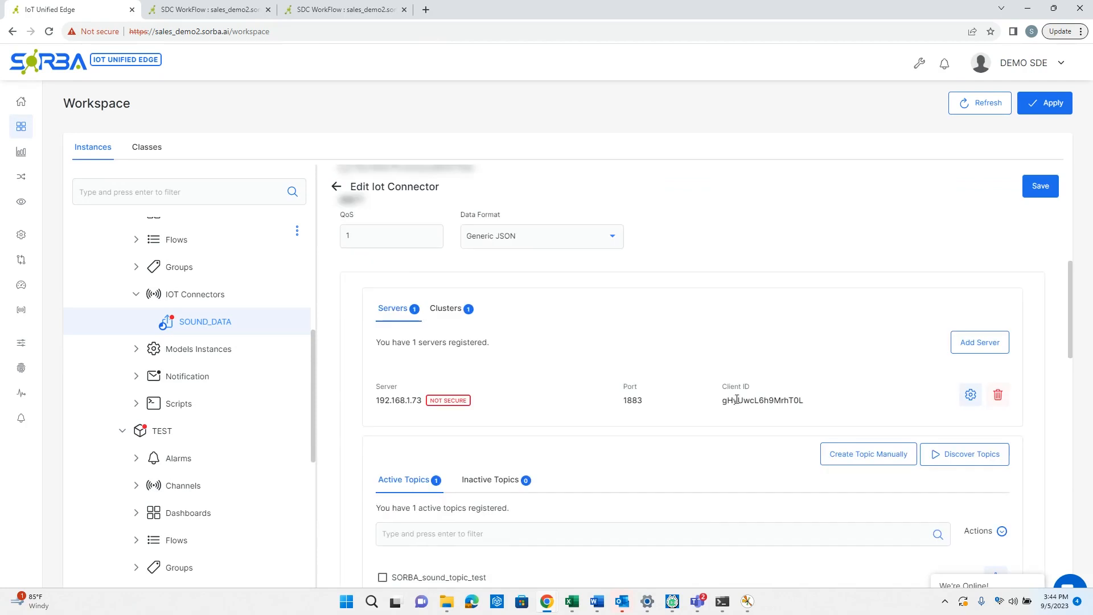
{"action": "scroll", "coordinate": [701, 449], "scroll_direction": "down", "scroll_amount": 4}
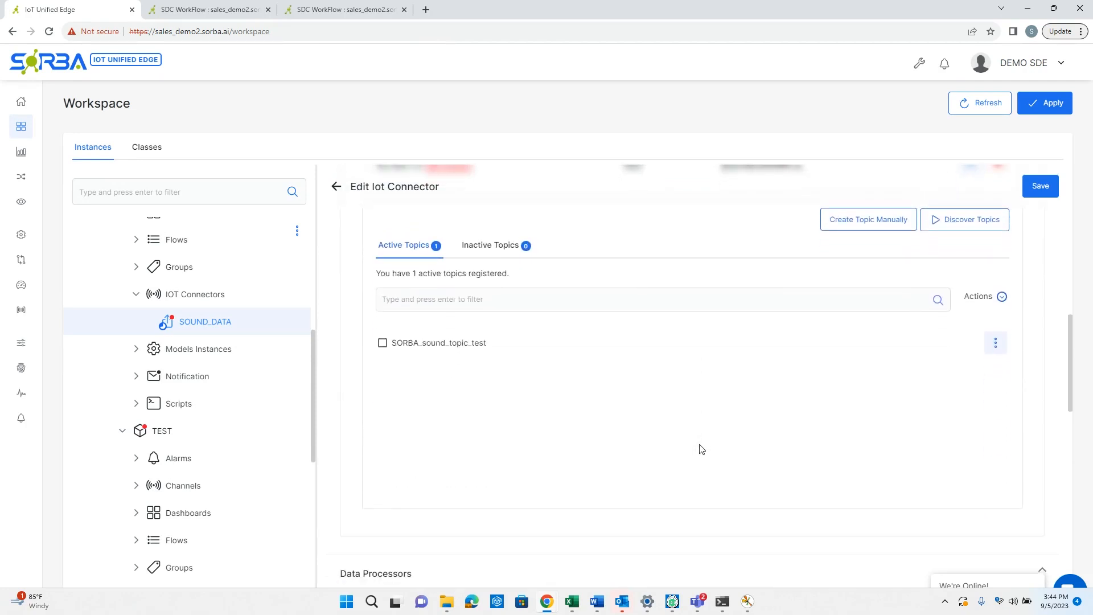
{"action": "scroll", "coordinate": [748, 455], "scroll_direction": "down", "scroll_amount": 6}
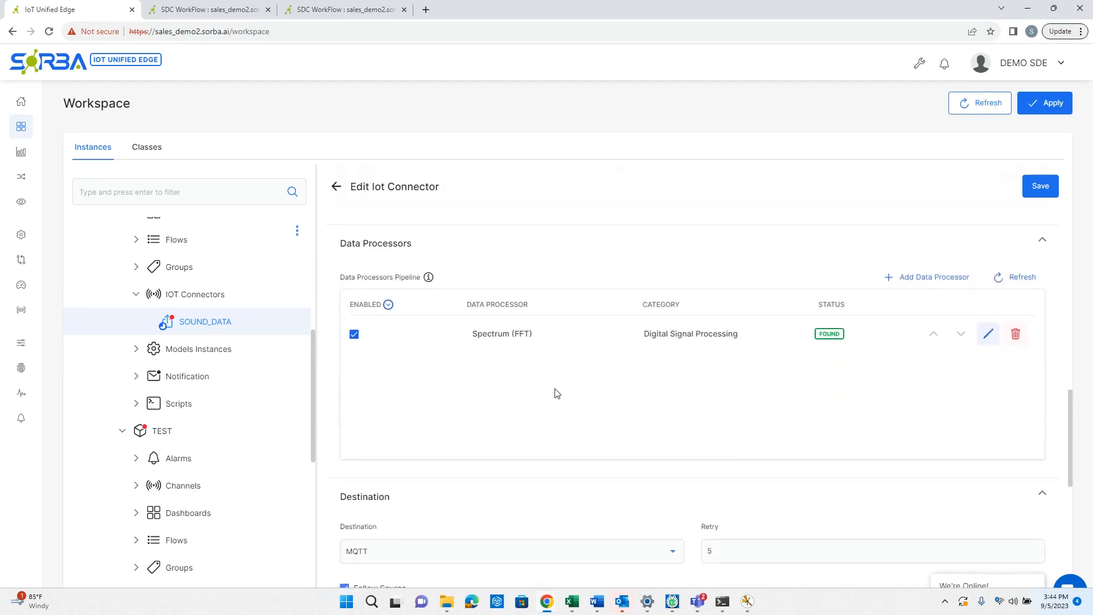
- Add a Band Pass Filter data processor from the Digital Signal Processing category to the connector's pipeline
{"action": "left_click", "coordinate": [917, 278]}
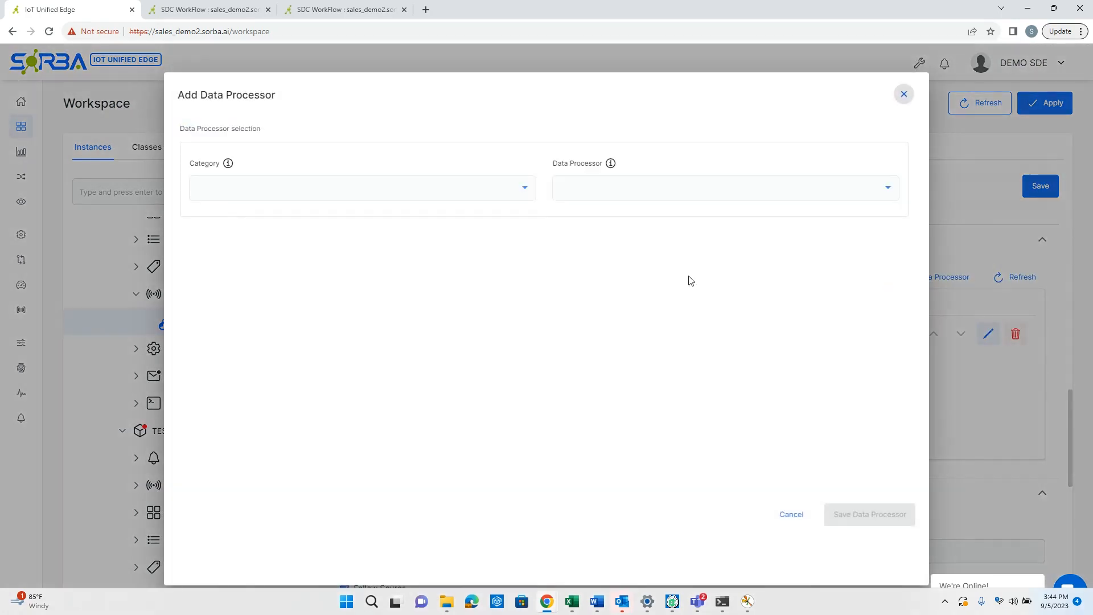
{"action": "left_click", "coordinate": [521, 190]}
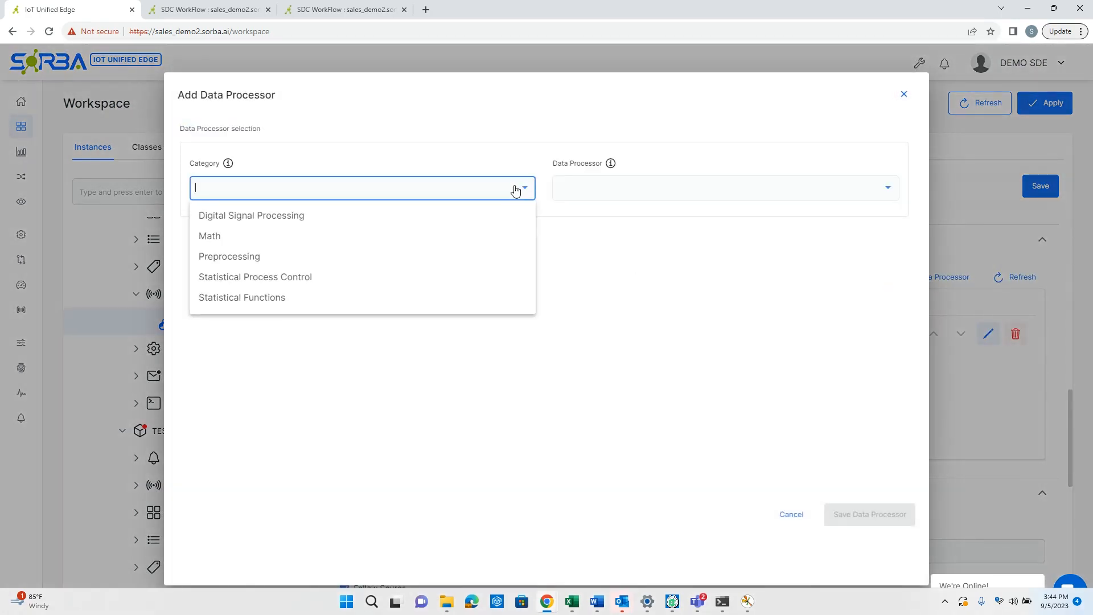
{"action": "left_click", "coordinate": [391, 218]}
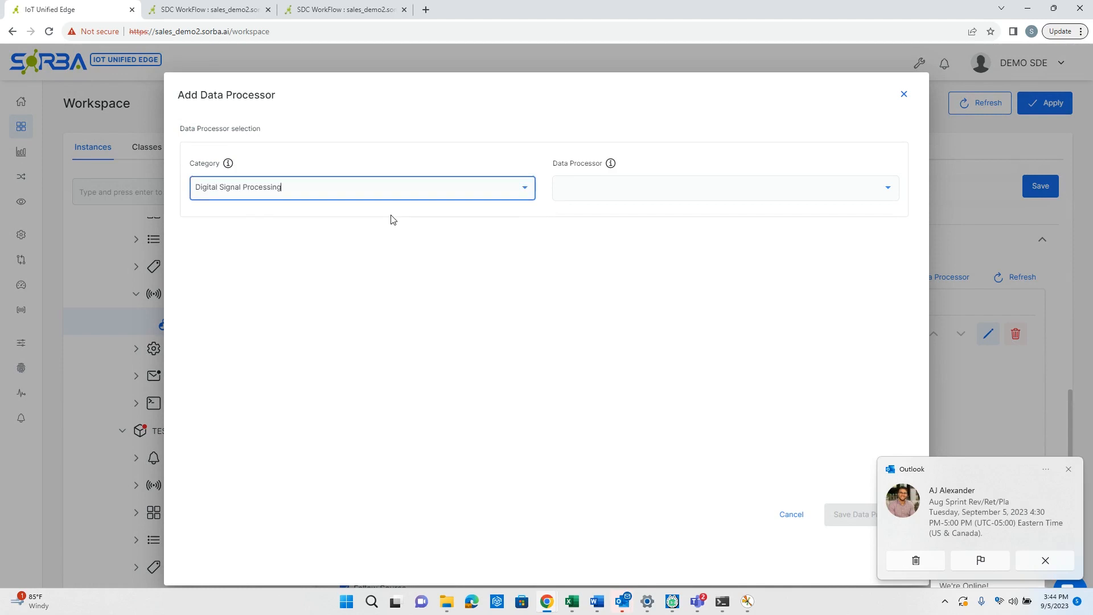
{"action": "left_click", "coordinate": [1069, 470]}
{"action": "left_click", "coordinate": [710, 239]}
{"action": "left_click", "coordinate": [727, 188]}
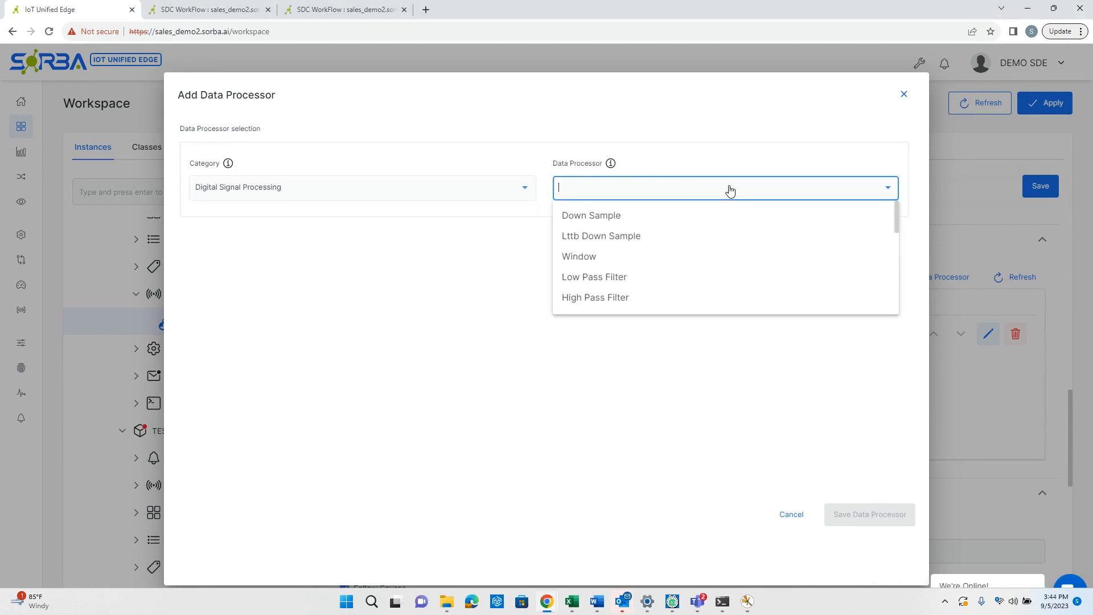
{"action": "scroll", "coordinate": [646, 263], "scroll_direction": "down", "scroll_amount": 3}
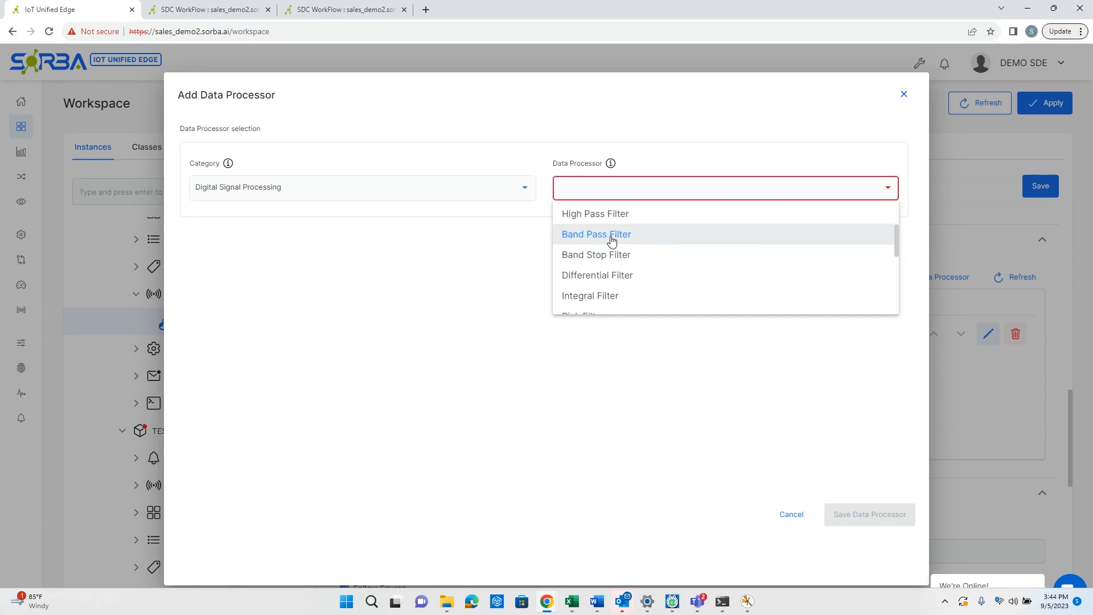
{"action": "left_click", "coordinate": [619, 234]}
{"action": "scroll", "coordinate": [382, 347], "scroll_direction": "down", "scroll_amount": 2}
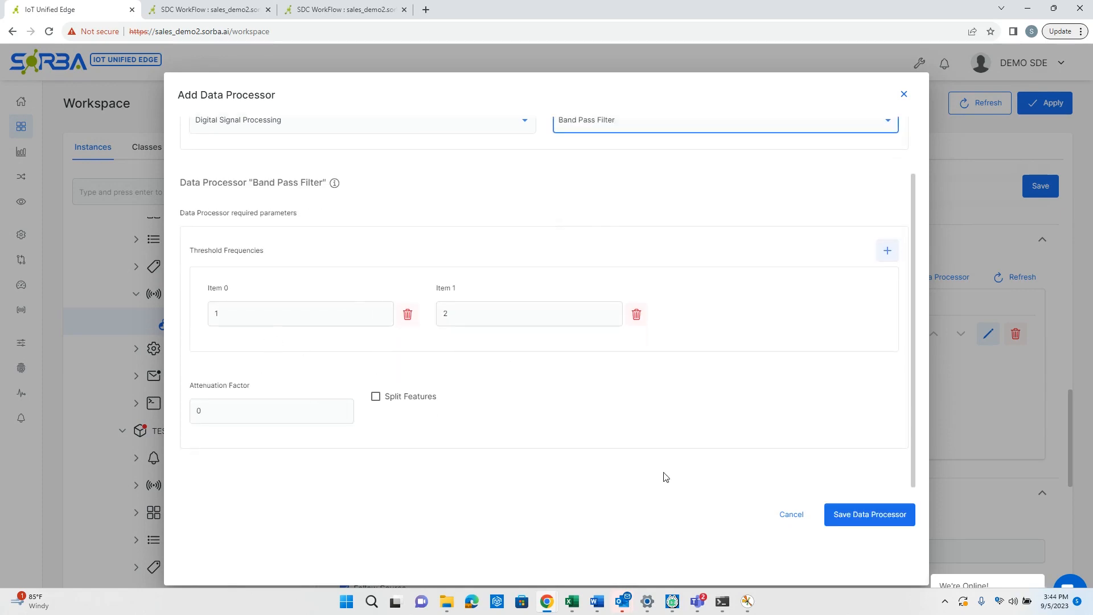
- Using the live spectrum plot as reference, set the band pass threshold frequencies to 1000 and 2000 and save the data processor
{"action": "mouse_move", "coordinate": [747, 603]}
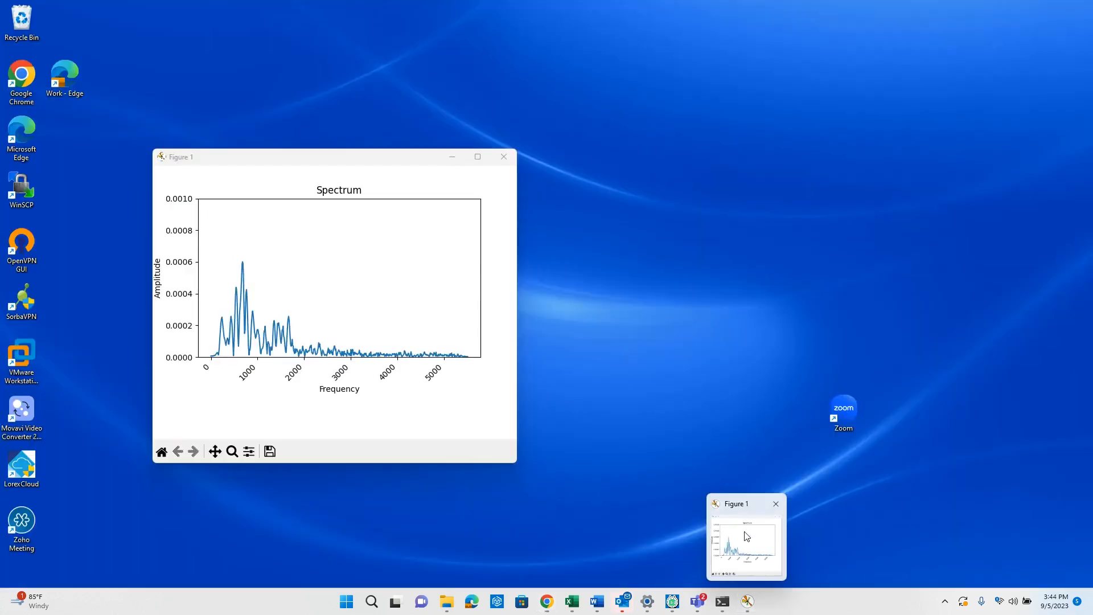
{"action": "left_click", "coordinate": [746, 537]}
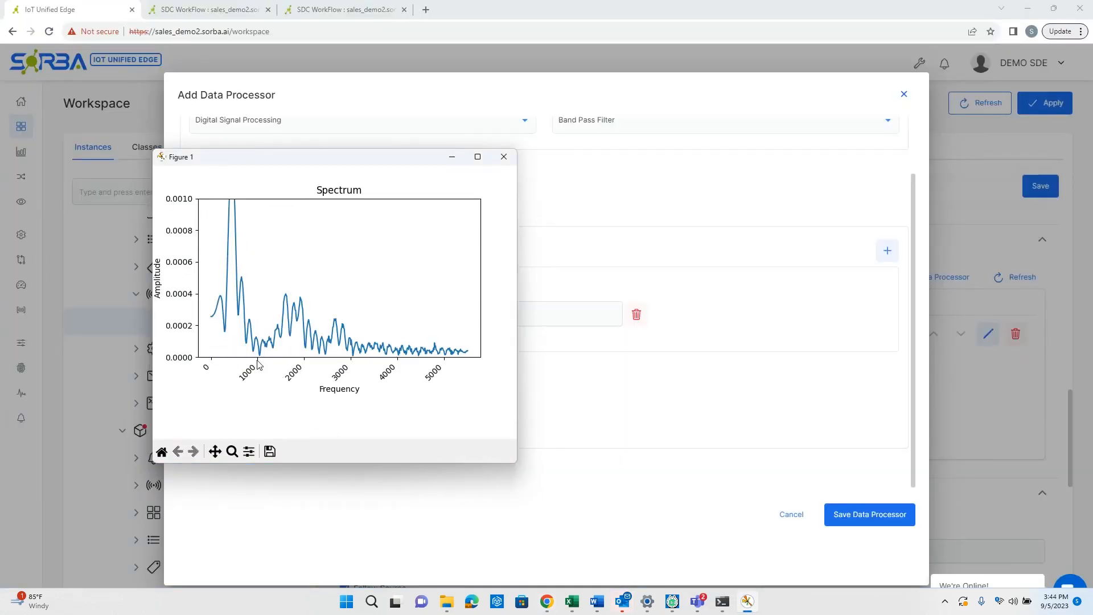
{"action": "left_click", "coordinate": [615, 403]}
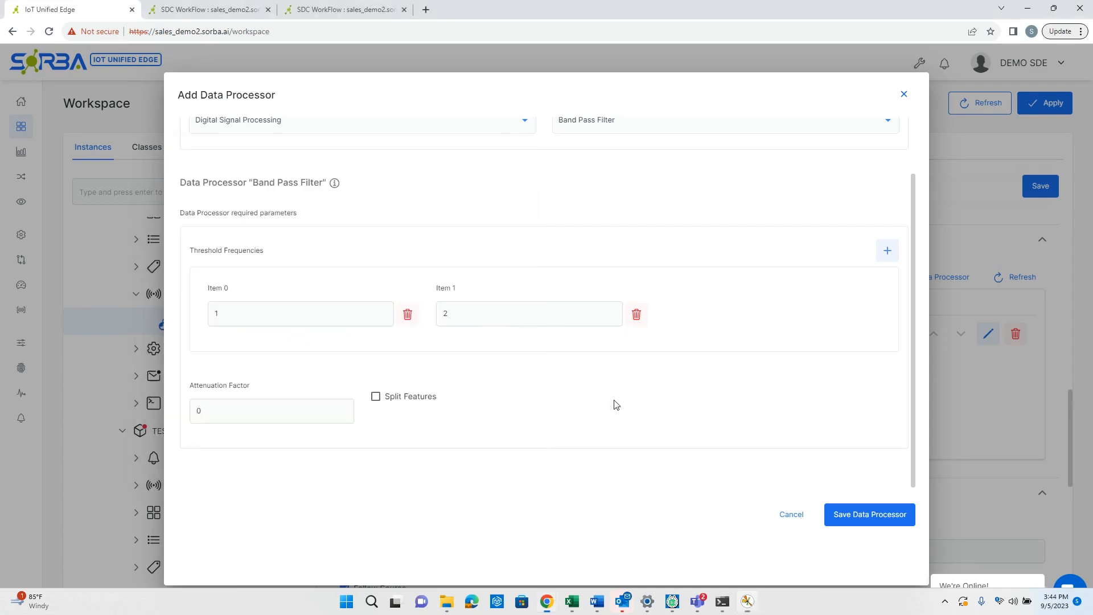
{"action": "left_click", "coordinate": [247, 316]}
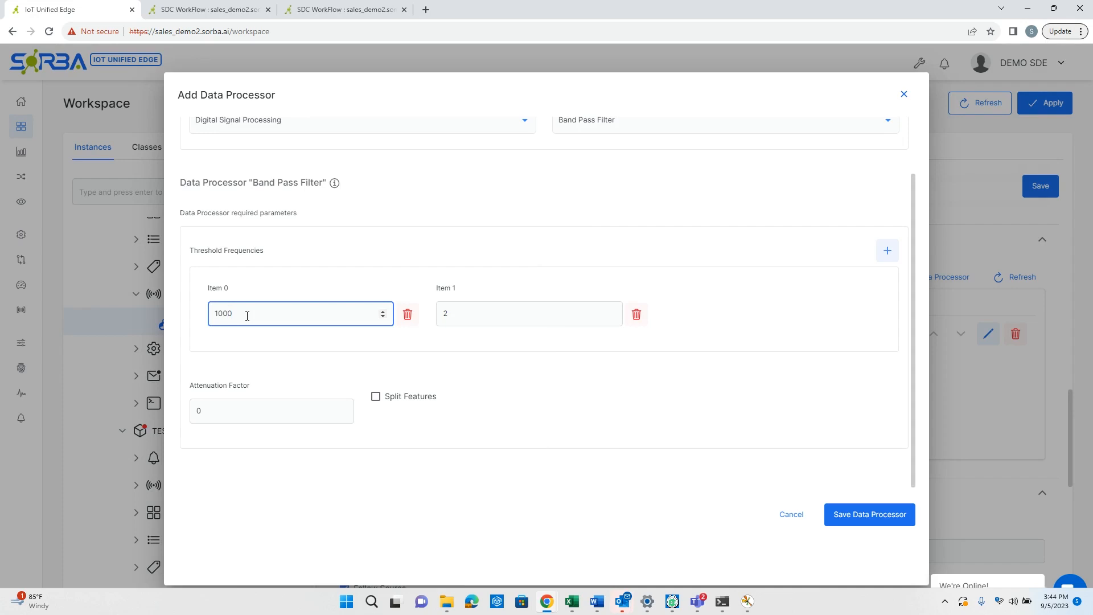
{"action": "left_click", "coordinate": [473, 316]}
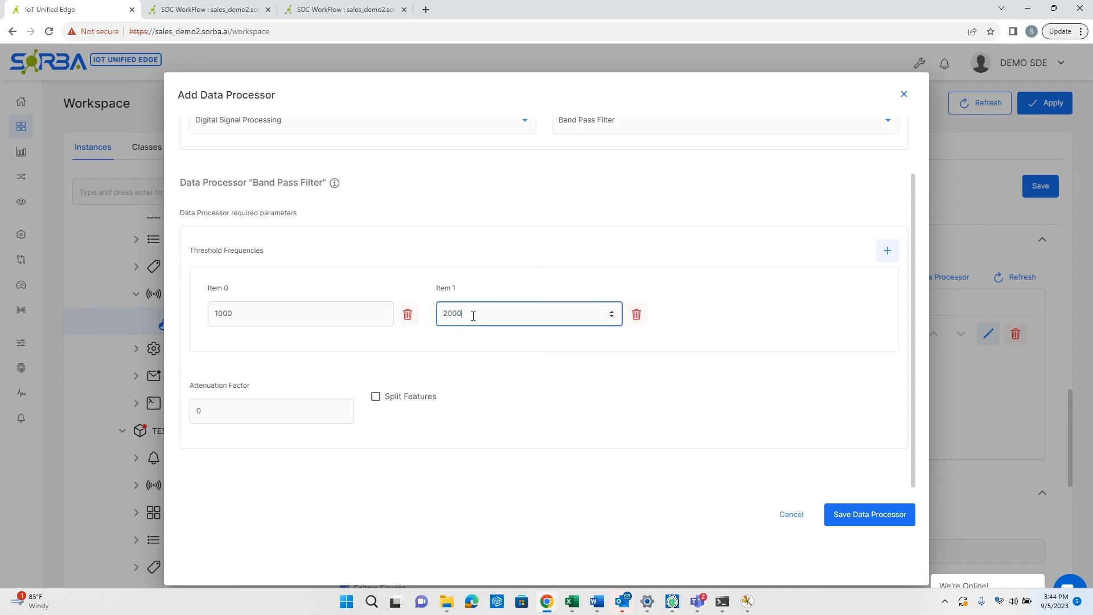
{"action": "type", "text": "000"}
{"action": "left_click", "coordinate": [857, 519]}
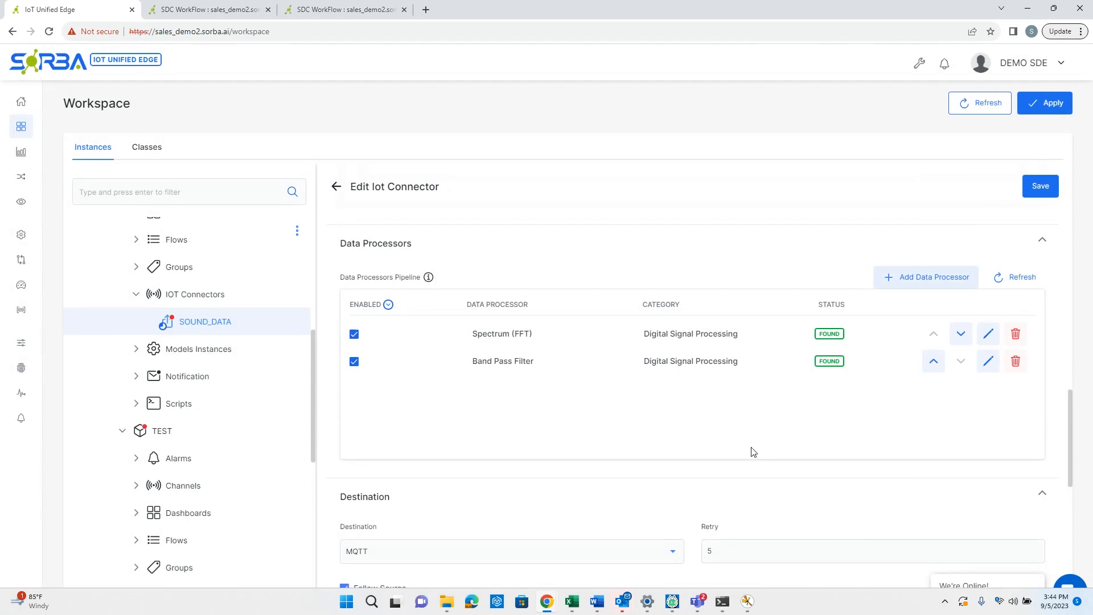
- Move the Band Pass Filter ahead of Spectrum (FFT) in the pipeline, then save and apply the connector changes
{"action": "left_click", "coordinate": [933, 363]}
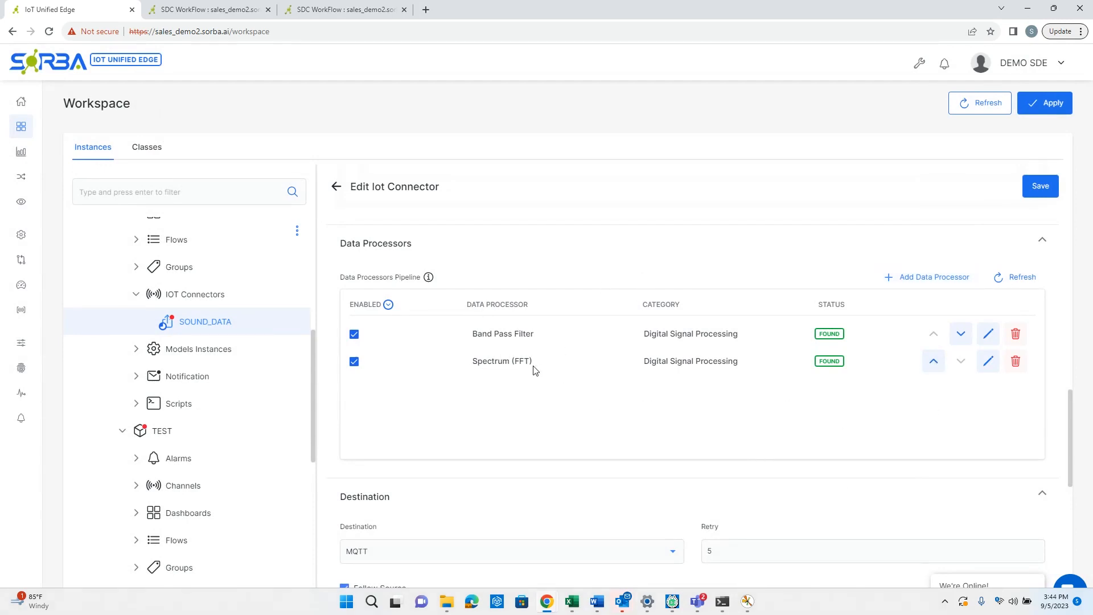
{"action": "left_click", "coordinate": [1041, 193]}
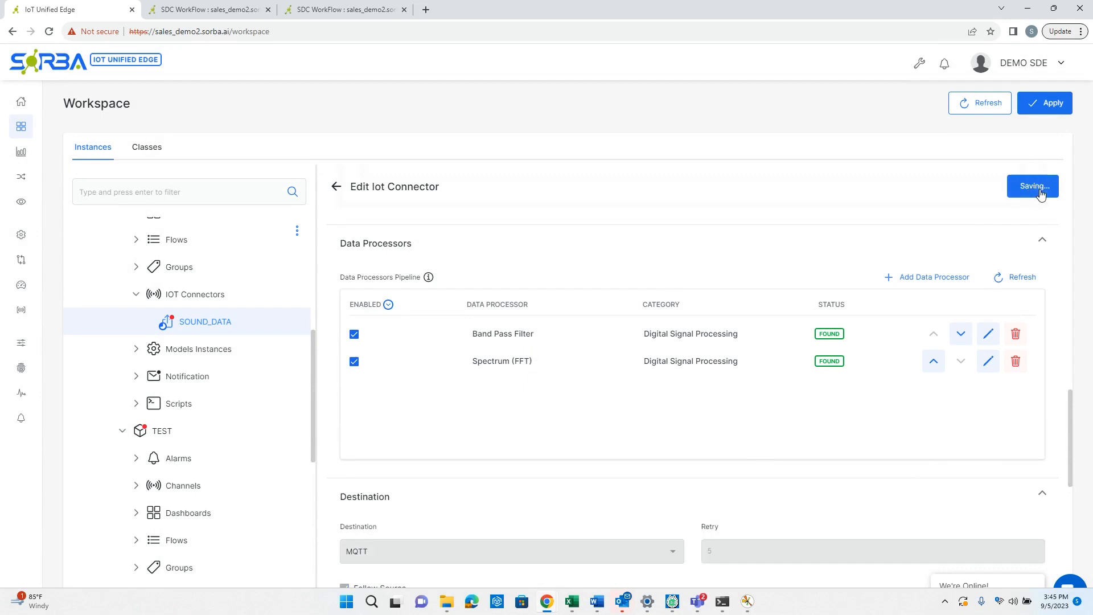
{"action": "left_click", "coordinate": [1036, 102]}
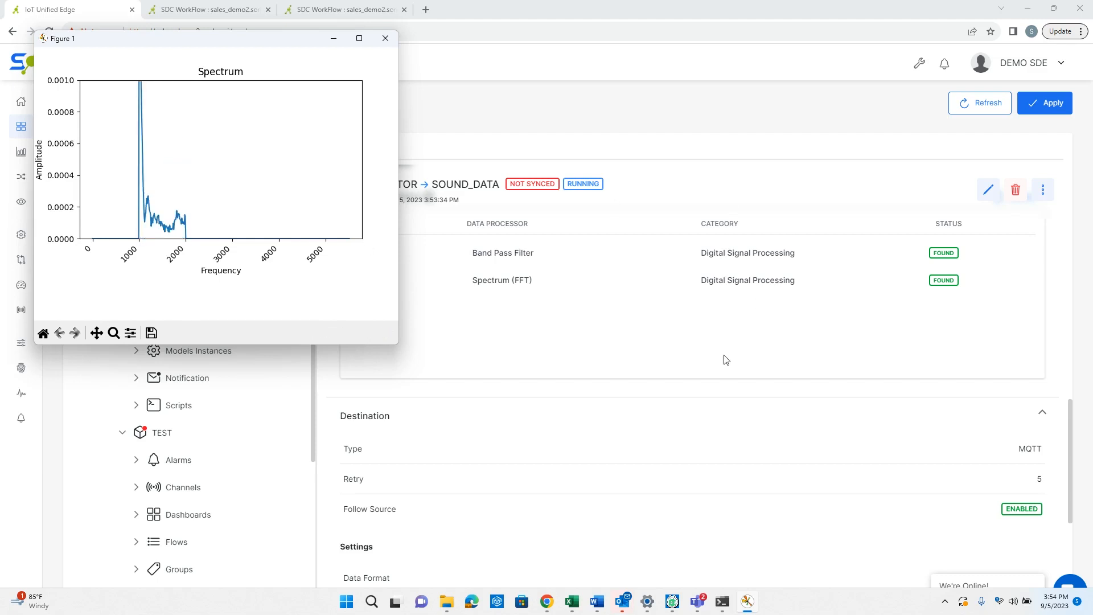
{"action": "left_click", "coordinate": [673, 354]}
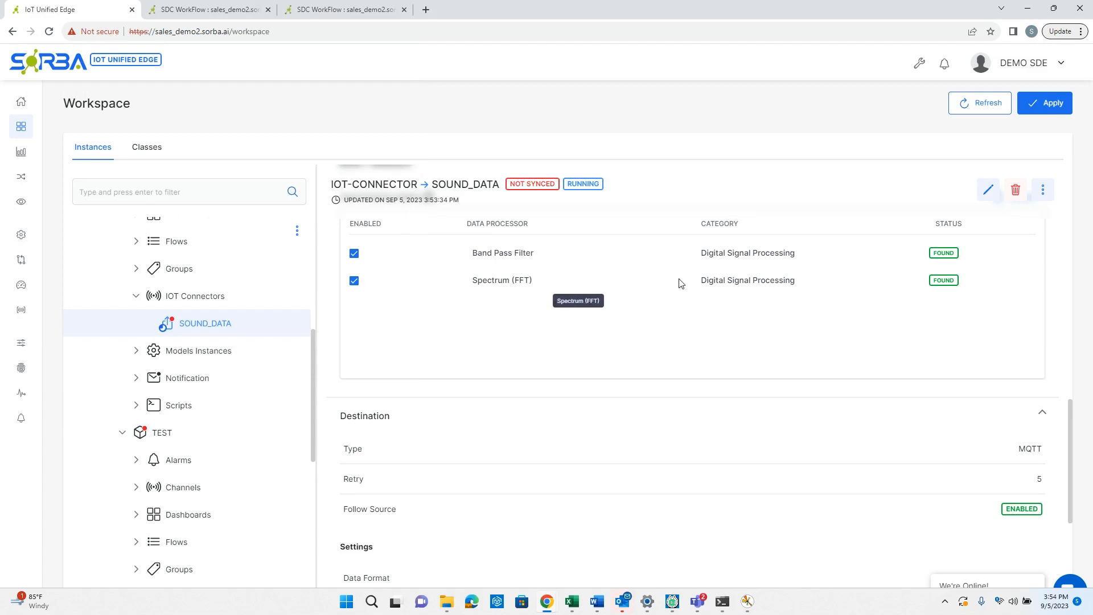
- Reopen the SOUND_DATA connector for editing and review the parameters of its Spectrum (FFT) data processor without changing them
{"action": "left_click", "coordinate": [988, 194]}
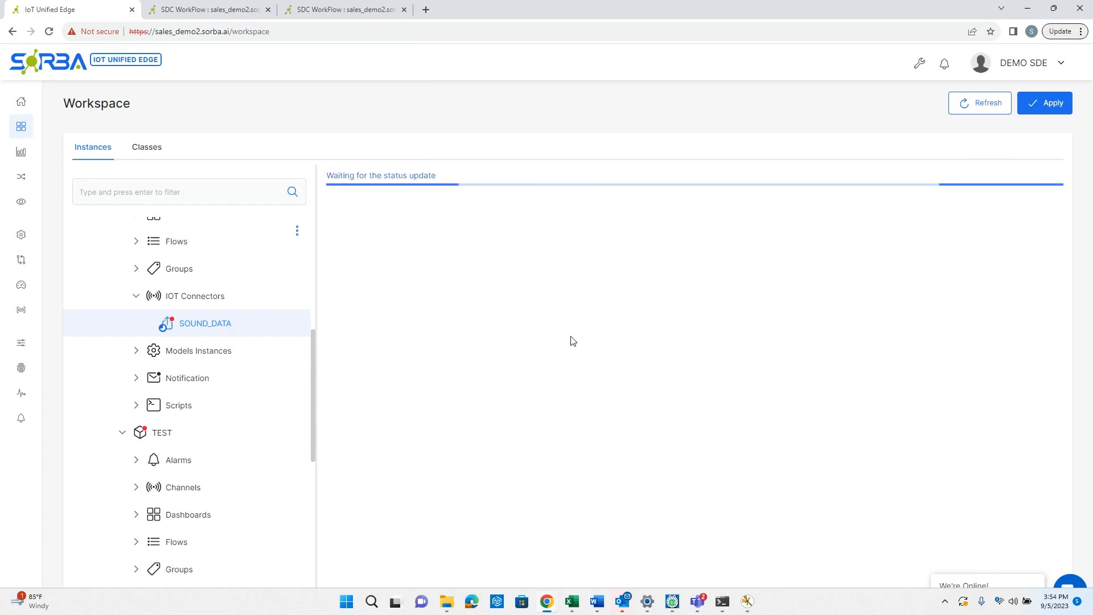
{"action": "scroll", "coordinate": [538, 339], "scroll_direction": "down", "scroll_amount": 10}
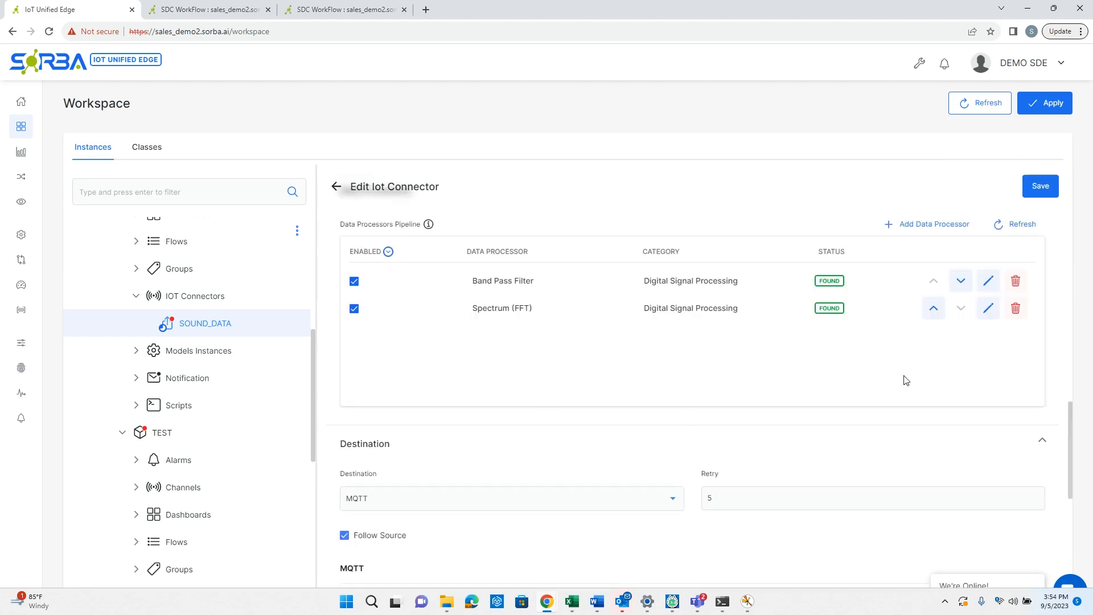
{"action": "left_click", "coordinate": [989, 312]}
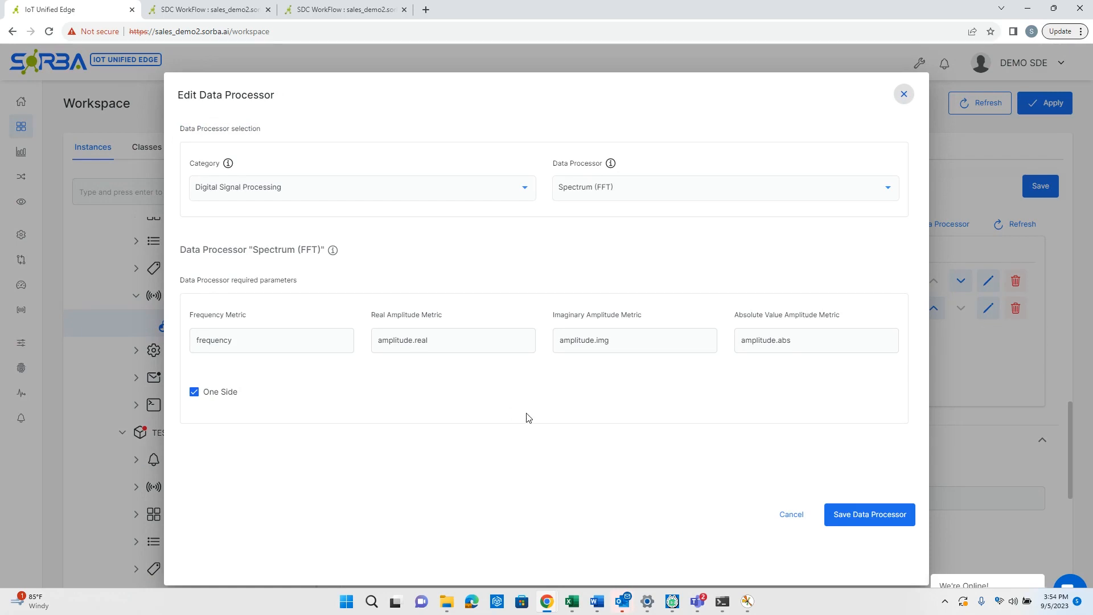
{"action": "left_click", "coordinate": [905, 97]}
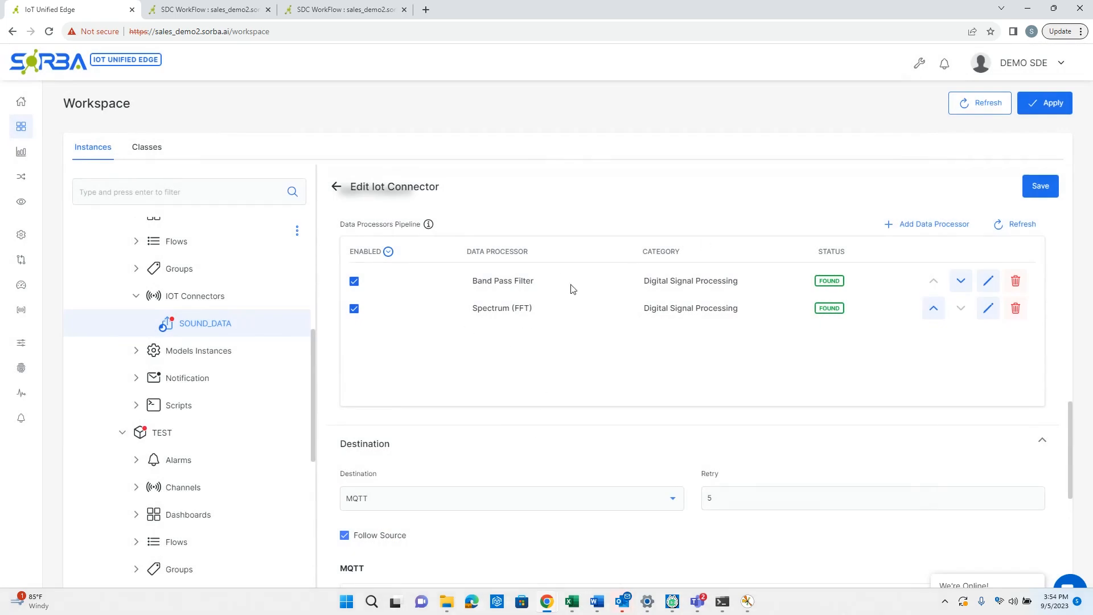